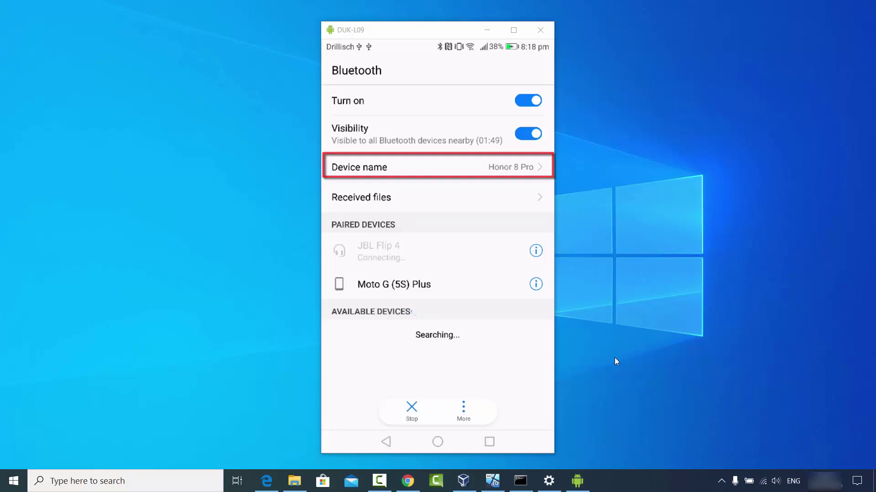
Minimise the phone mirror and open Settings on the Bluetooth & other devices page.
click(487, 31)
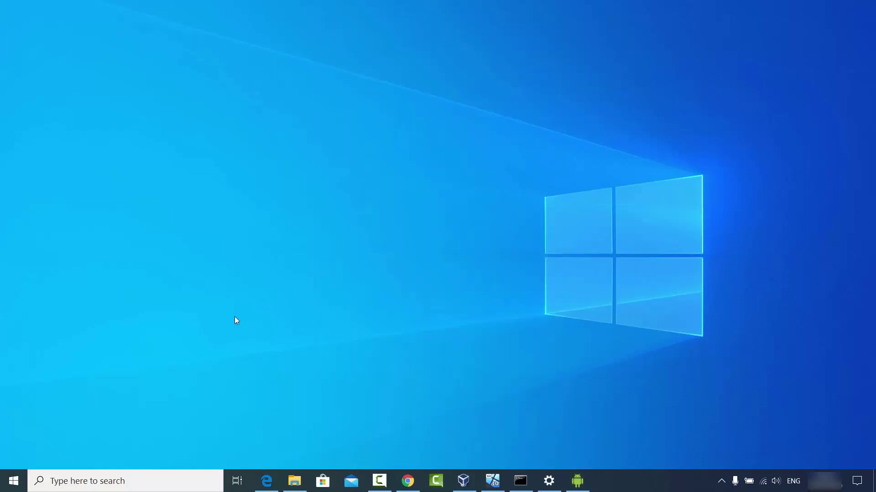
click(13, 482)
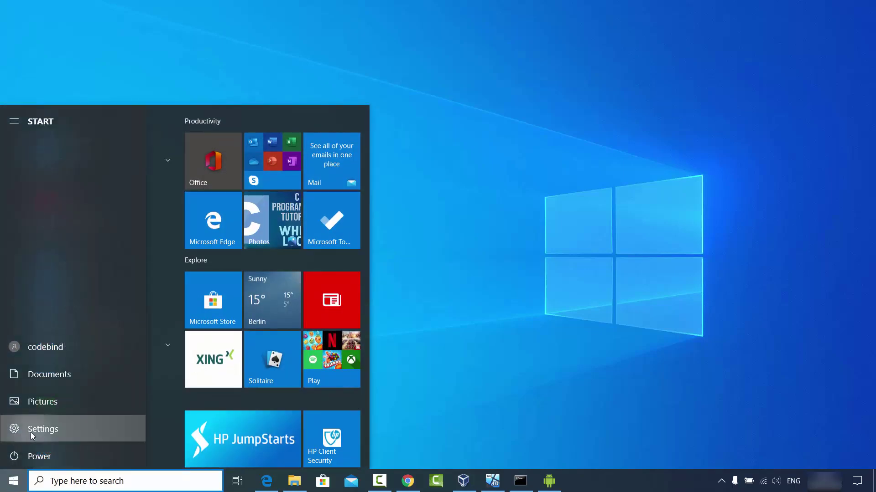
click(14, 428)
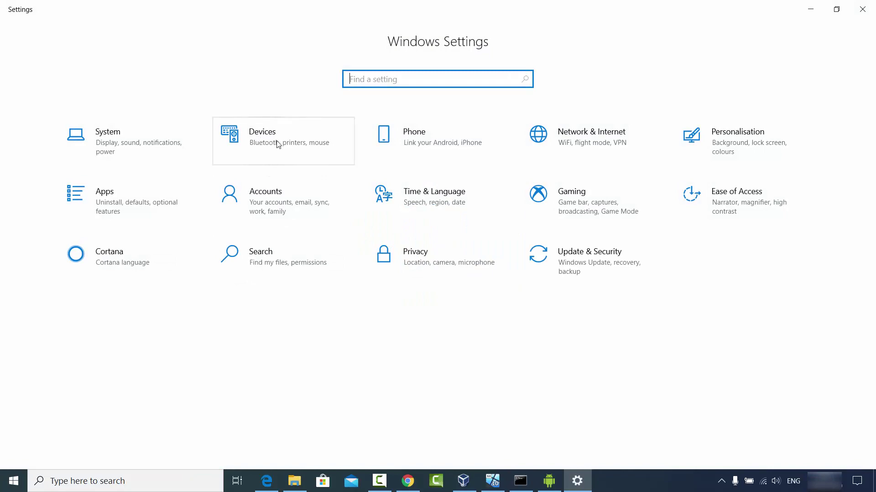
click(277, 144)
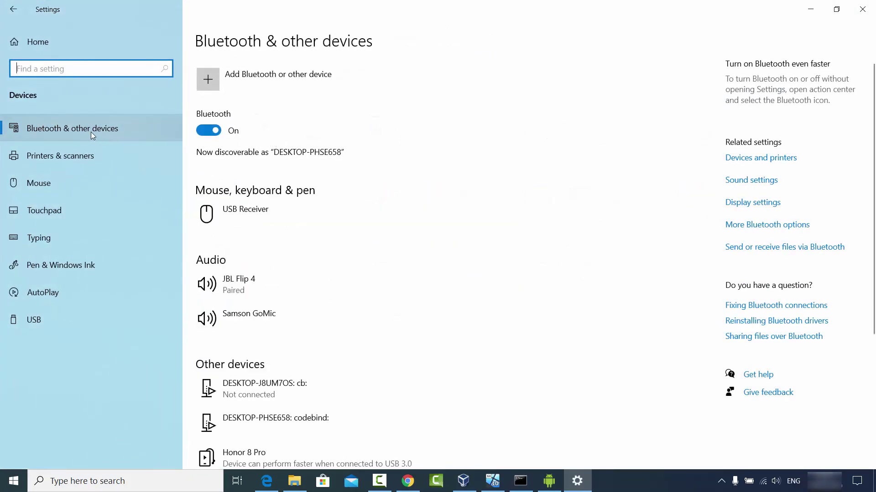
click(215, 131)
click(220, 132)
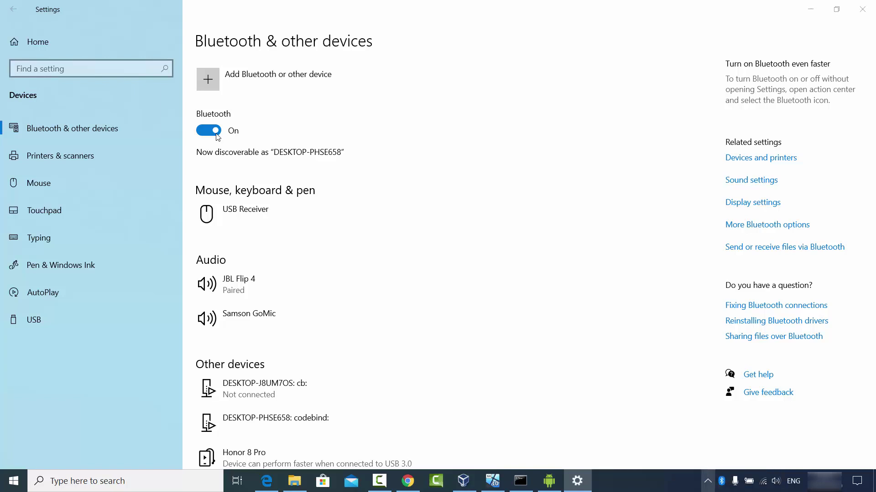
click(708, 482)
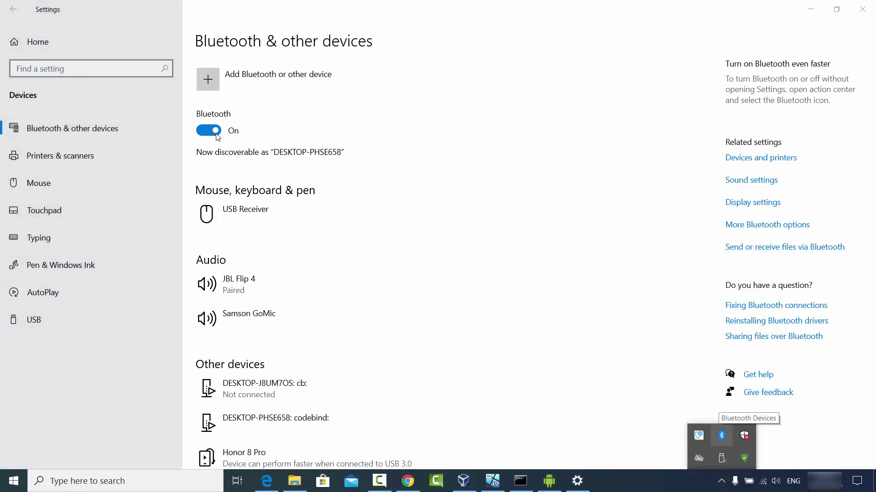
key(Escape)
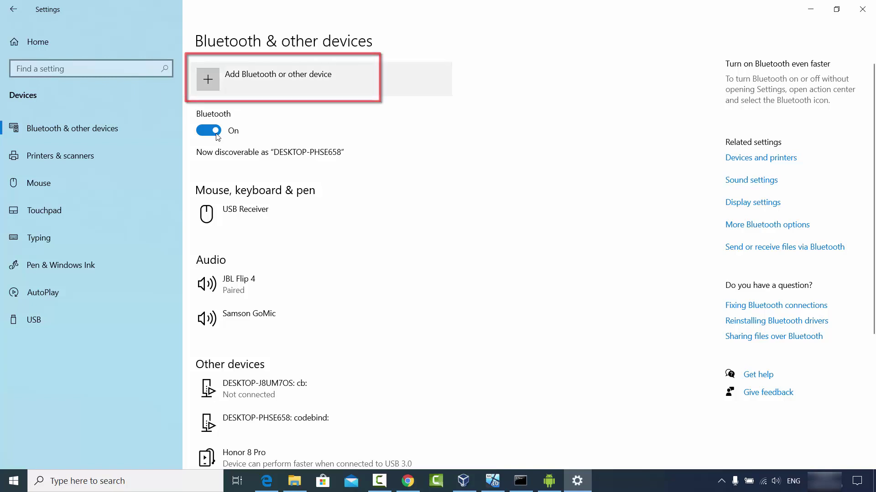
Add a Bluetooth device and start pairing with Honor 8 Pro from the discovered list.
key(Return)
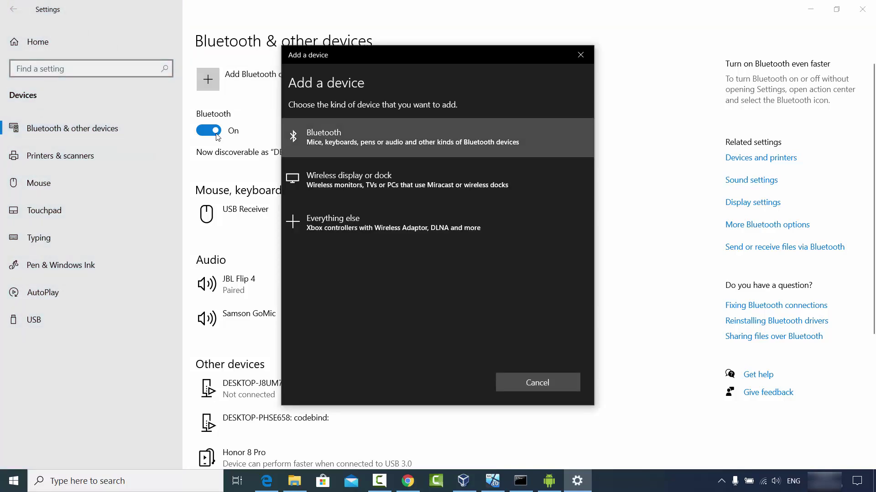
key(Return)
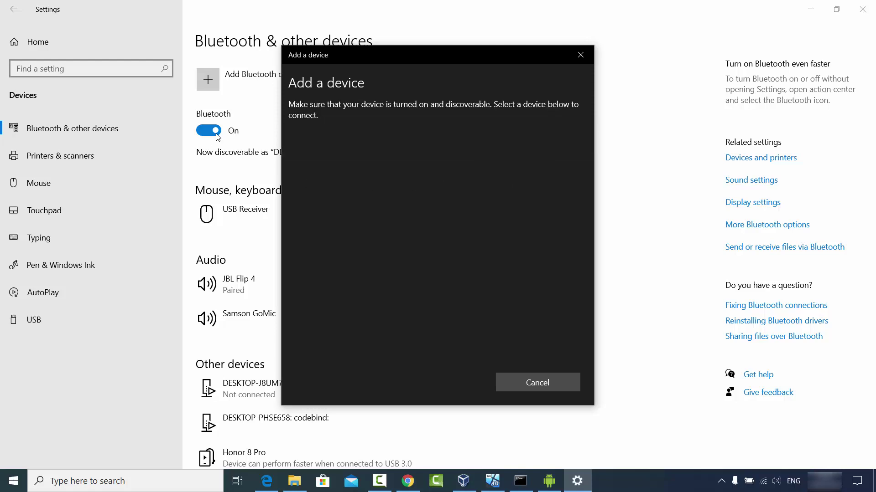
key(Down)
key(Down)
key(Down)
key(Up)
key(Down)
key(Down)
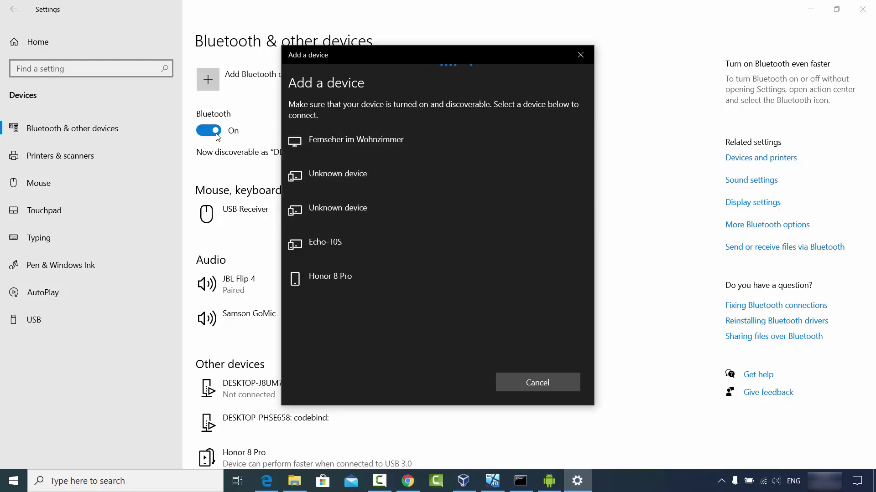
key(Down)
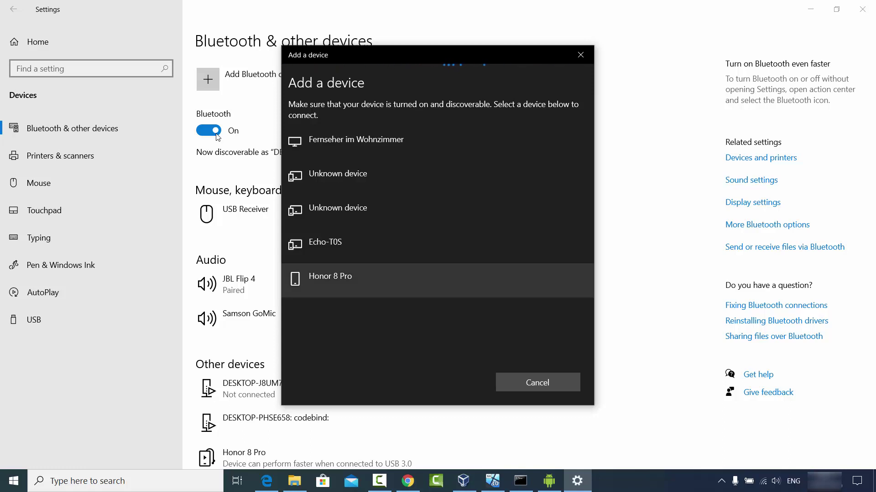
key(Return)
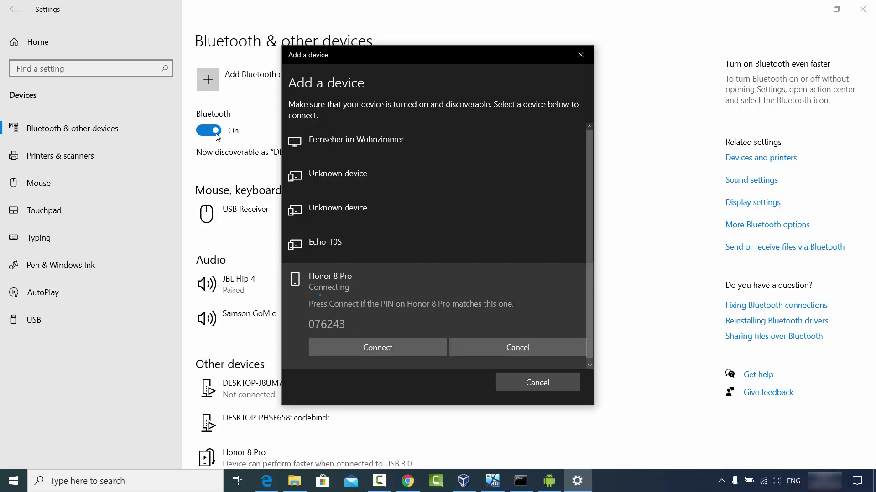
Confirm the pairing PIN on the phone and close the pairing-complete dialog.
key(alt+Tab)
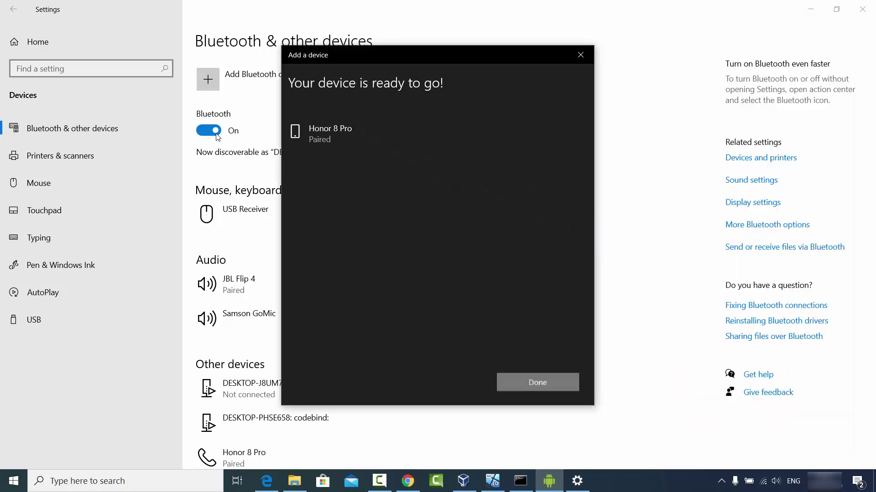
key(Return)
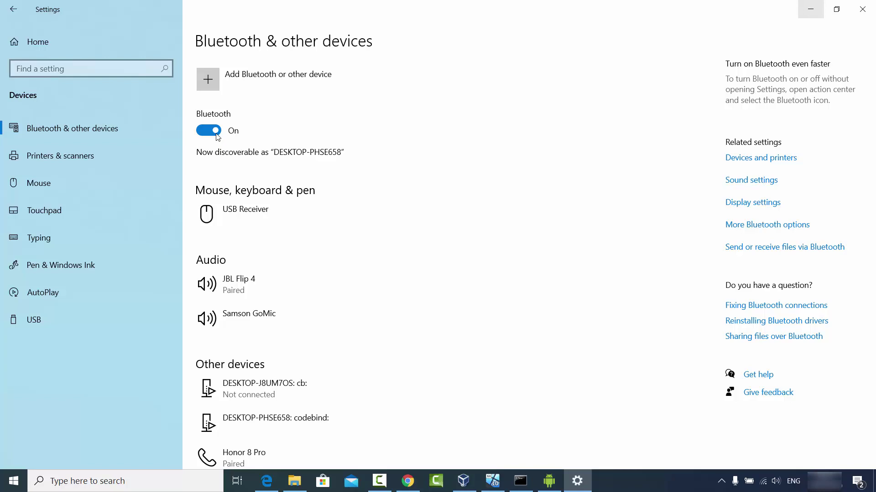
Minimise Settings, move the phone mirror left, and choose Send a File from the tray Bluetooth menu.
click(811, 9)
drag(714, 26, 195, 24)
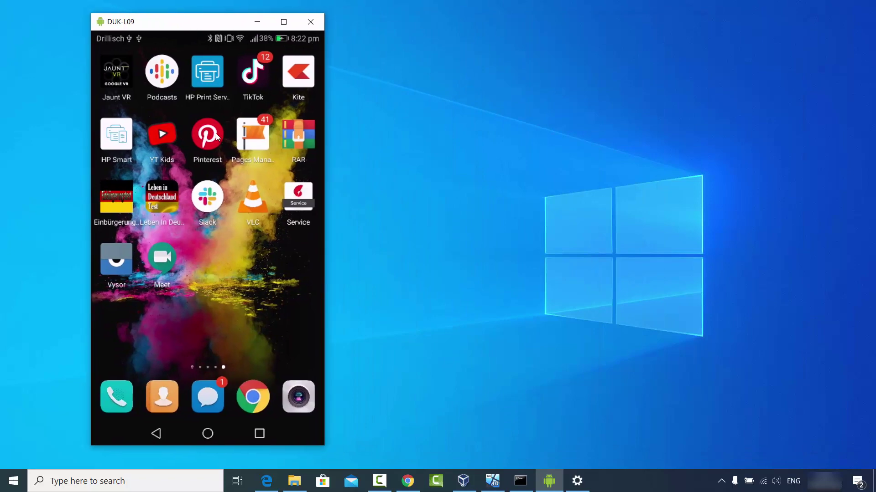
key(super+b)
key(Return)
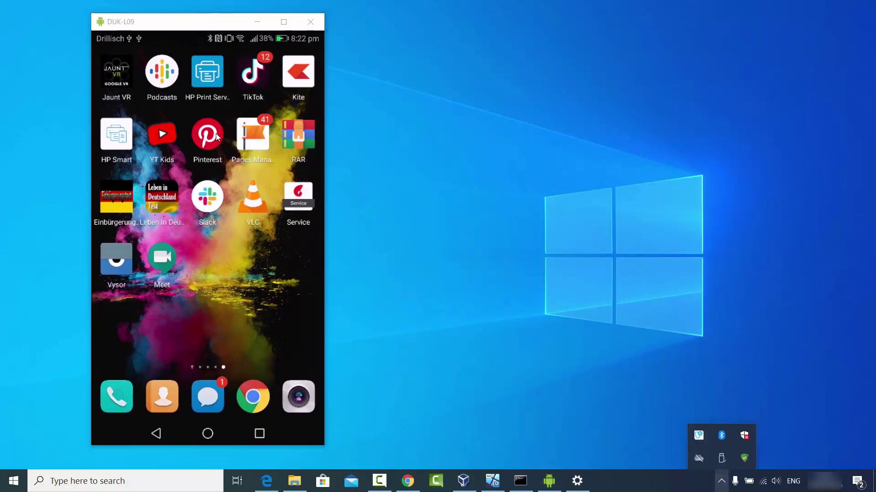
key(Up)
key(Up)
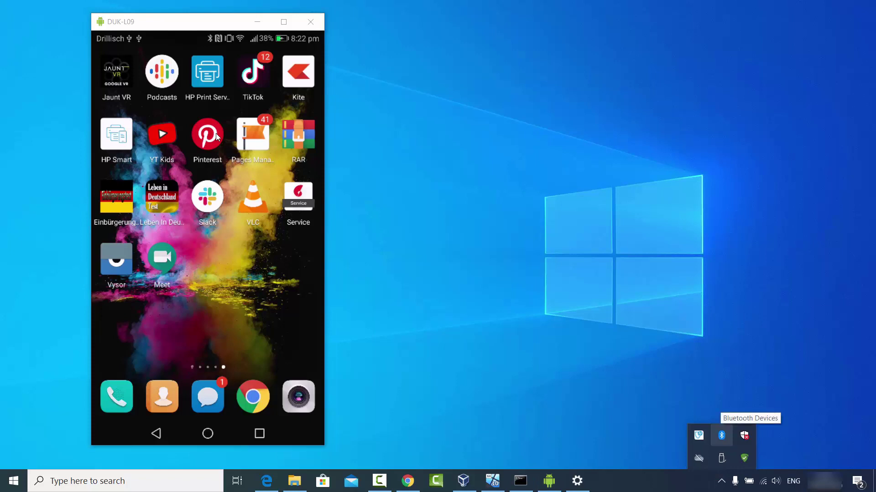
key(Return)
key(Down)
key(Down)
key(Down)
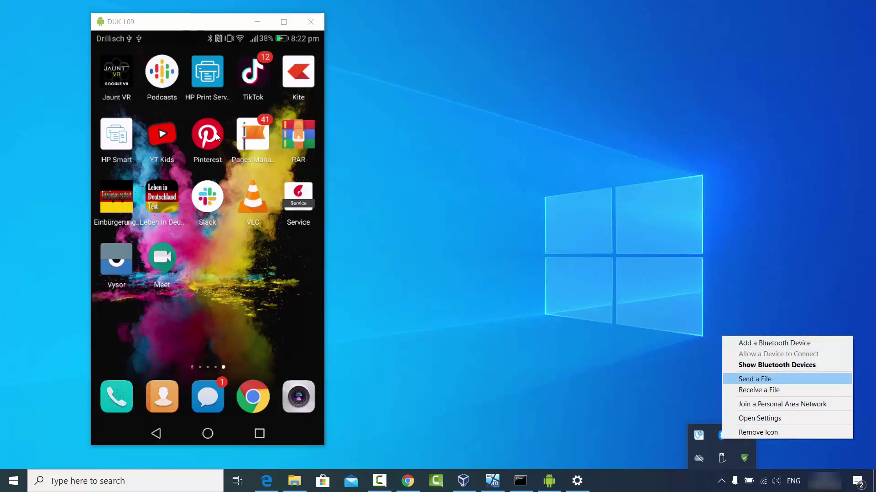
key(Return)
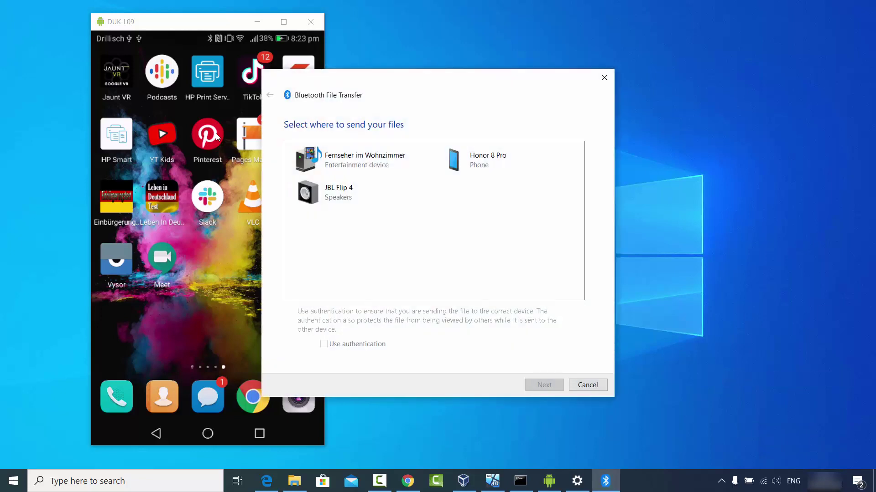
Choose Honor 8 Pro as the Bluetooth transfer destination.
key(Right)
key(space)
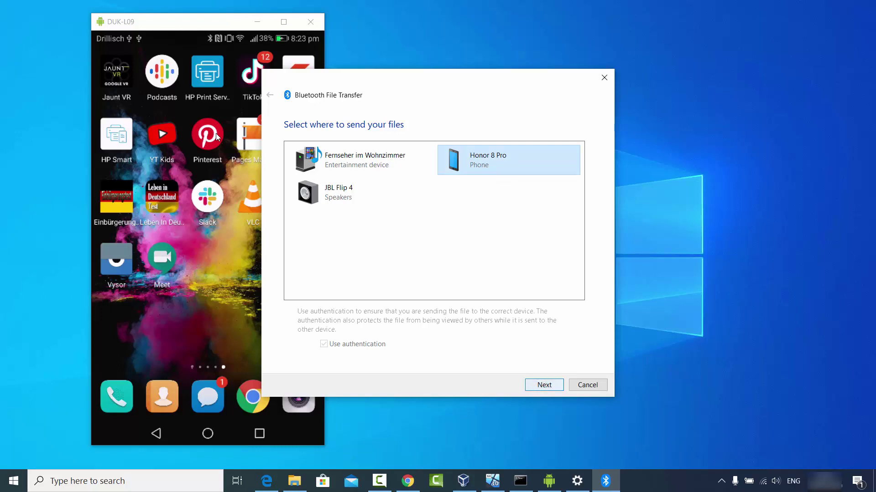
key(Return)
Pick sample.png from Pictures and start sending it to the phone.
key(space)
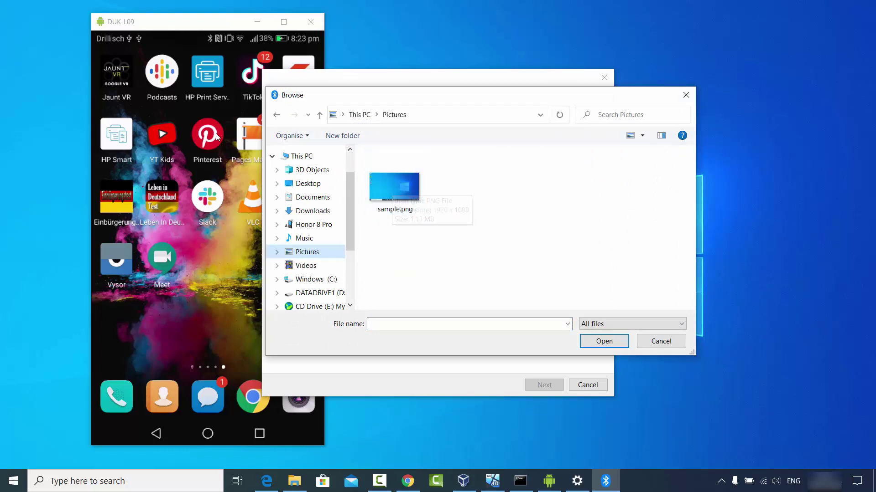
click(395, 187)
key(Return)
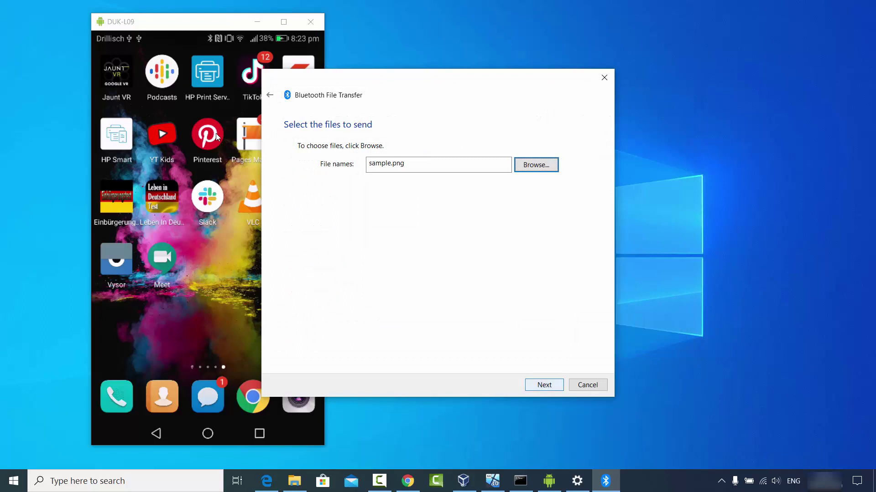
key(Return)
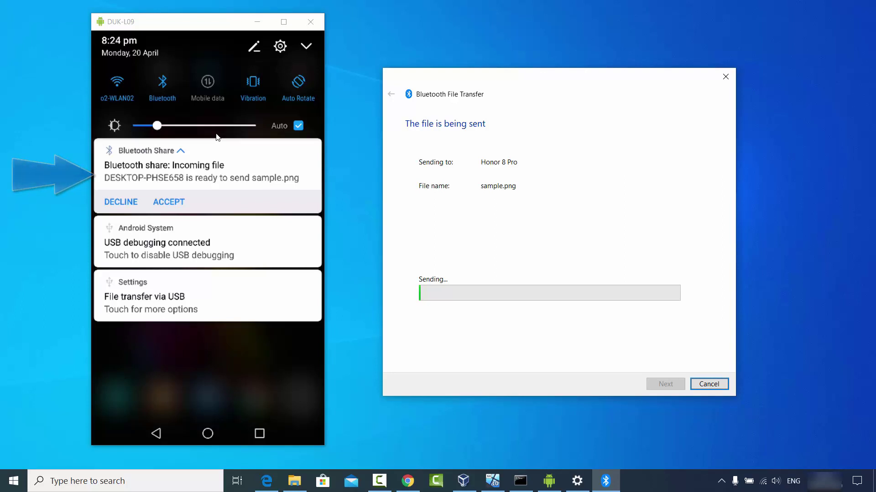
Accept the incoming sample.png on the phone and view its received Bluetooth files.
click(217, 138)
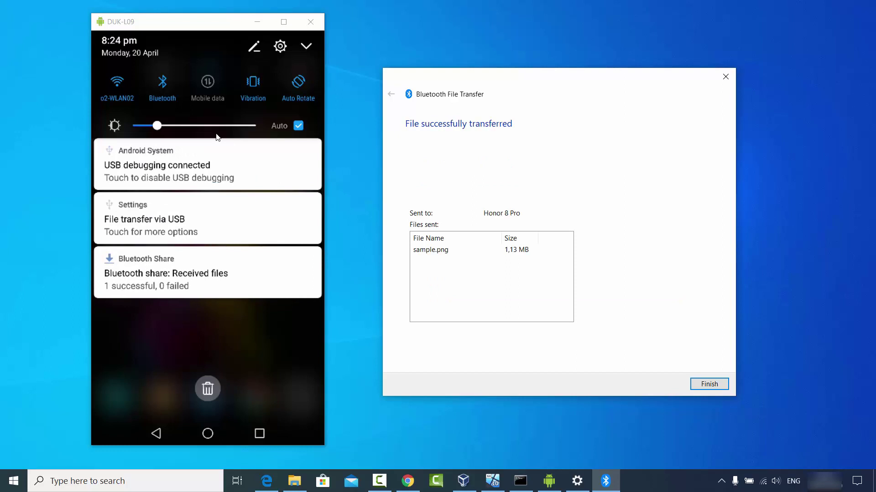
click(215, 270)
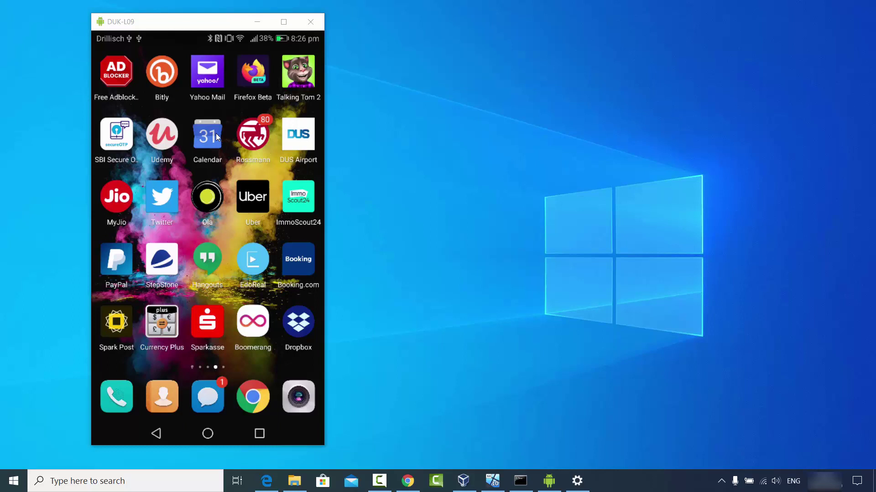
Choose Receive a File from the tray Bluetooth menu and move the wizard beside the phone screen.
click(721, 481)
right_click(721, 436)
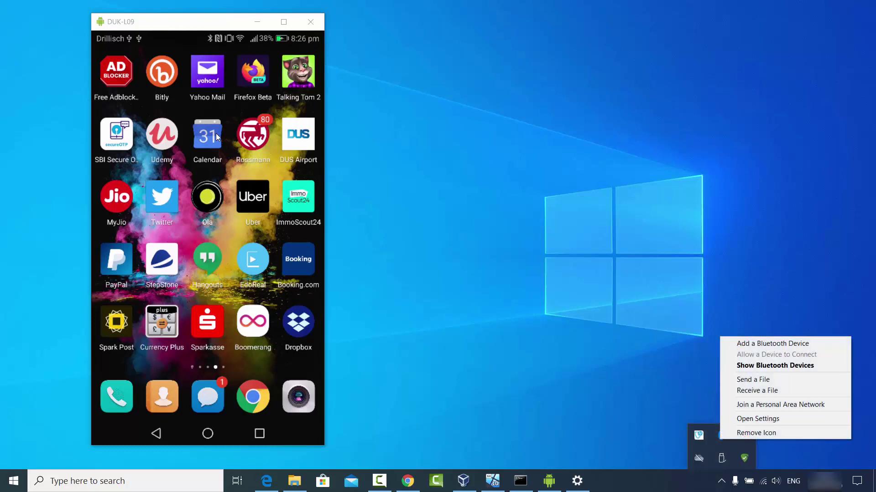
click(756, 391)
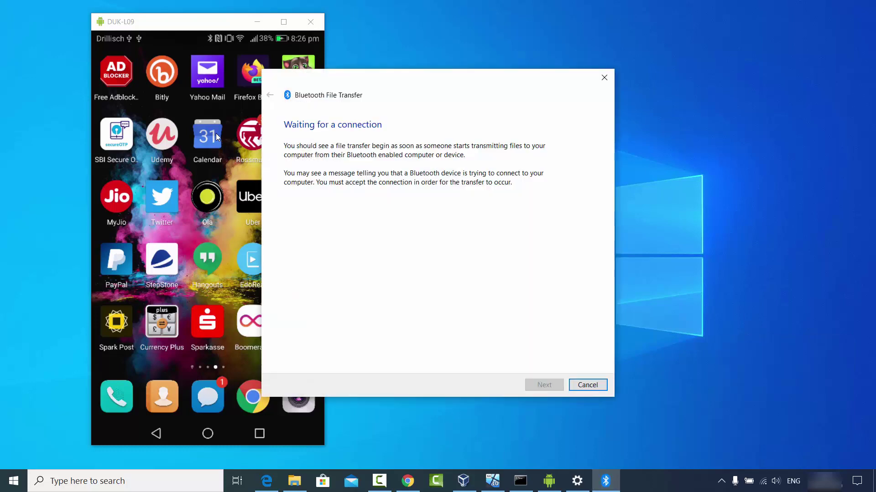
drag(413, 87, 554, 82)
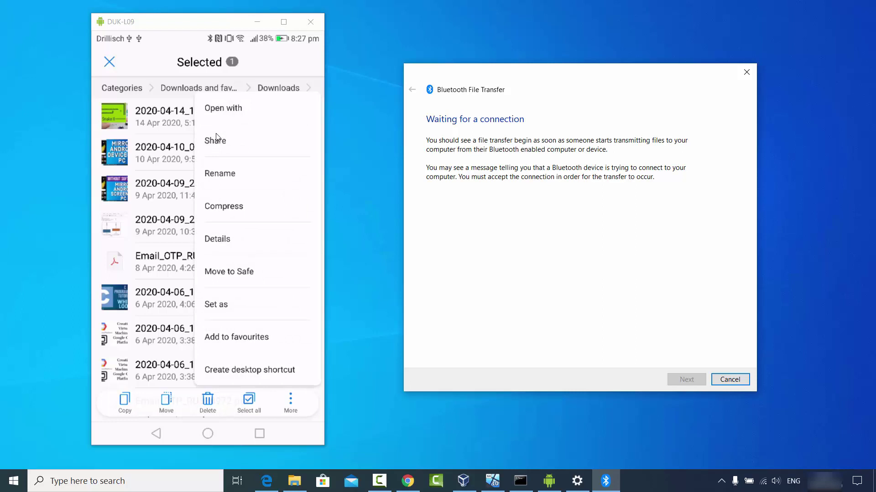
Share the photo from the phone and save 2020-04-09_23-48-29.jpg into the PC's Pictures folder.
click(217, 139)
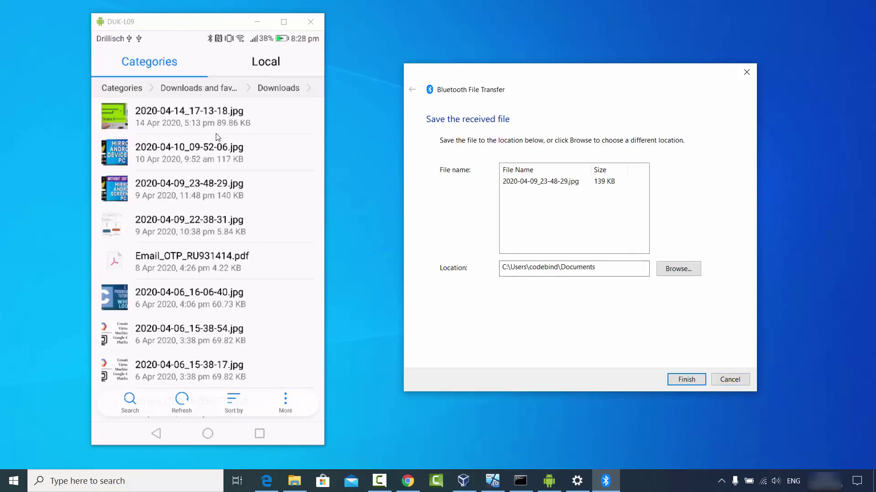
key(Tab)
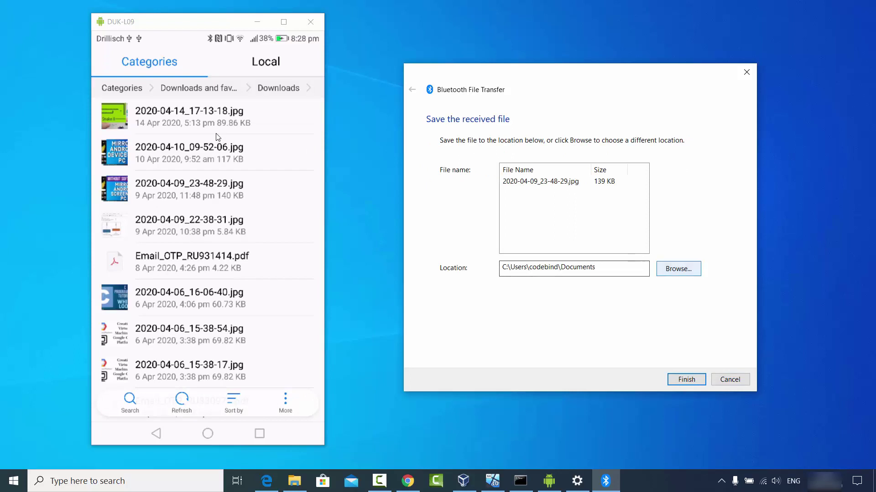
key(Tab)
key(Return)
key(Down)
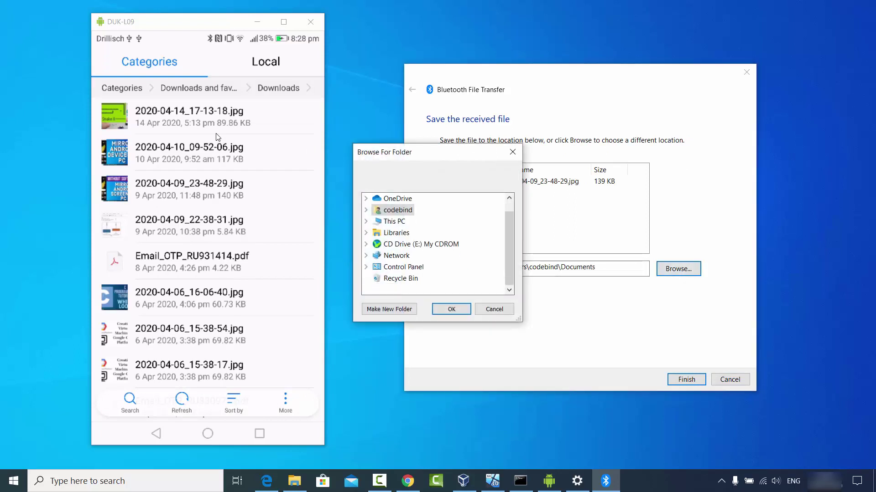
key(Right)
key(Down)
key(Down)
key(Down)
key(Down)
key(Down)
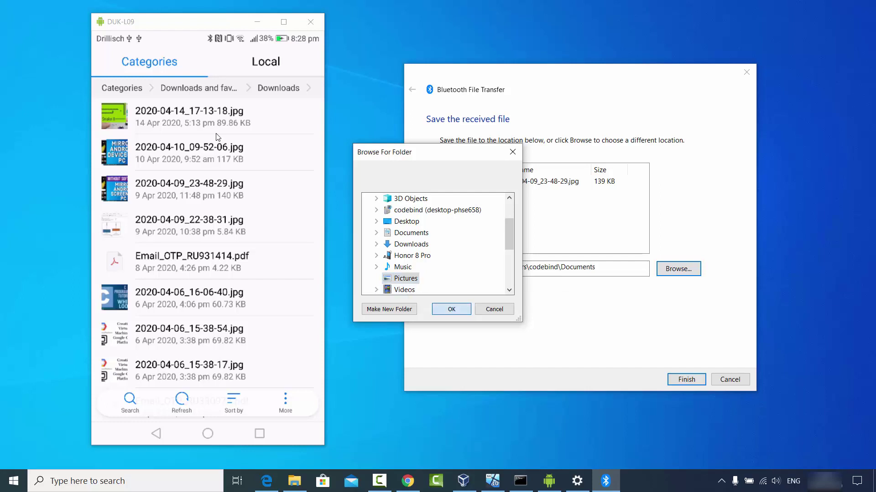
key(Return)
key(Return)
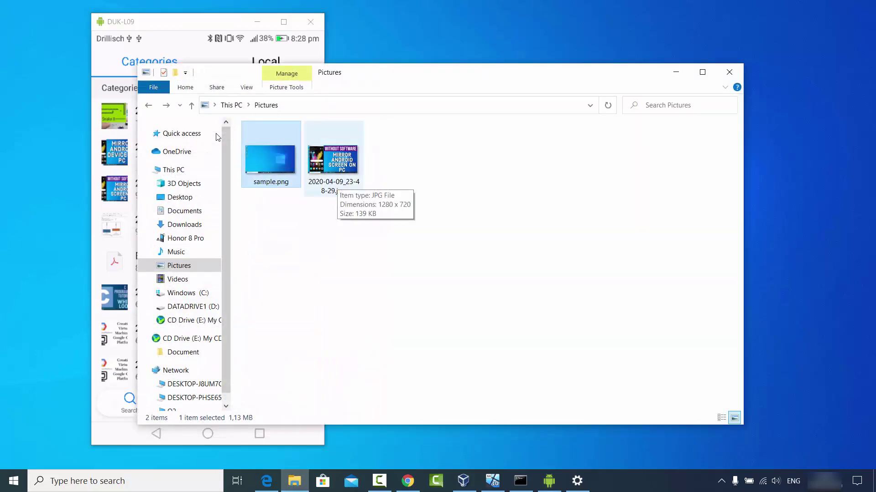
drag(384, 79, 373, 74)
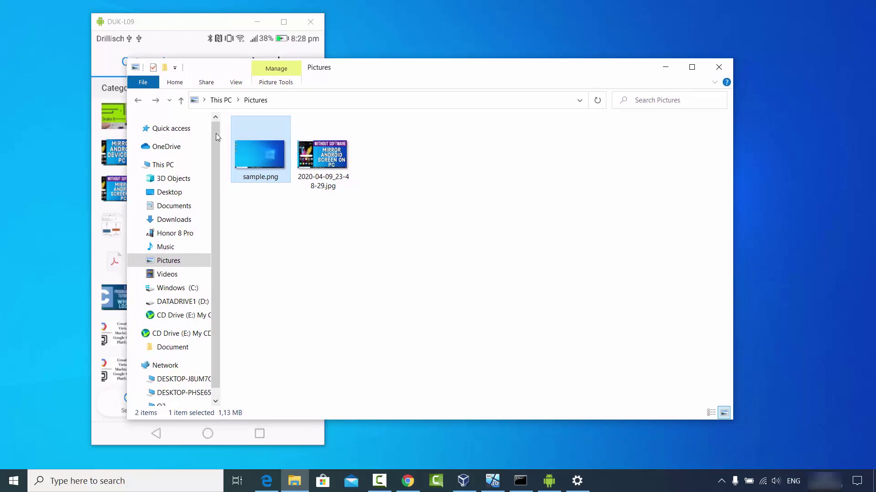